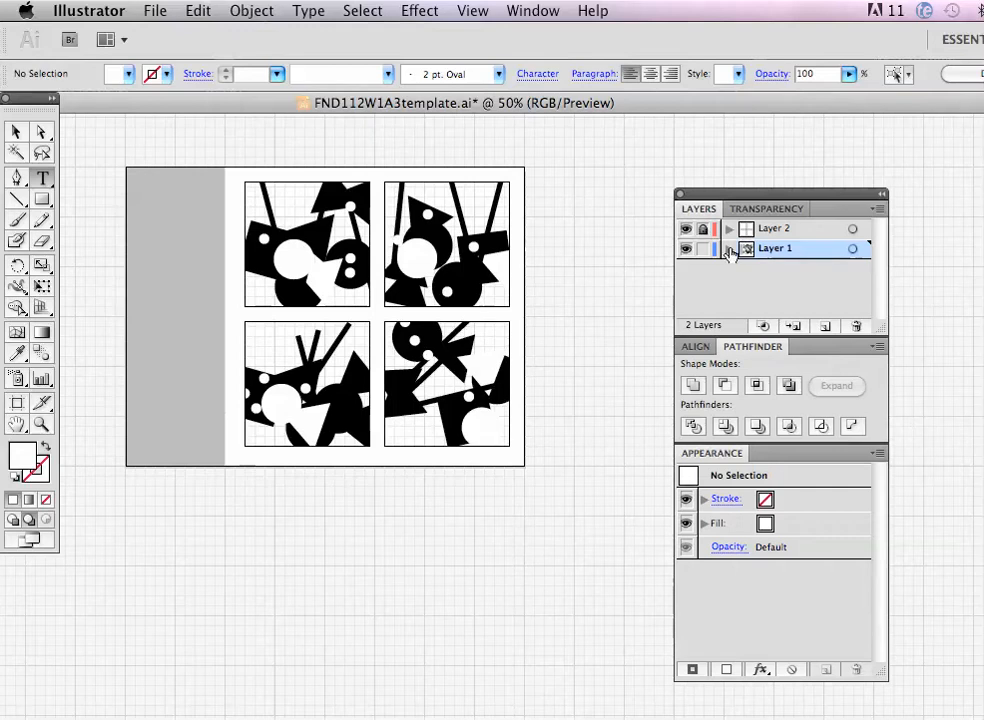
- Unlock and pick the grey rectangle's path among the objects of Layer 1
{"action": "left_click", "coordinate": [729, 248]}
{"action": "left_click_drag", "start_coordinate": [880, 235], "coordinate": [882, 186]}
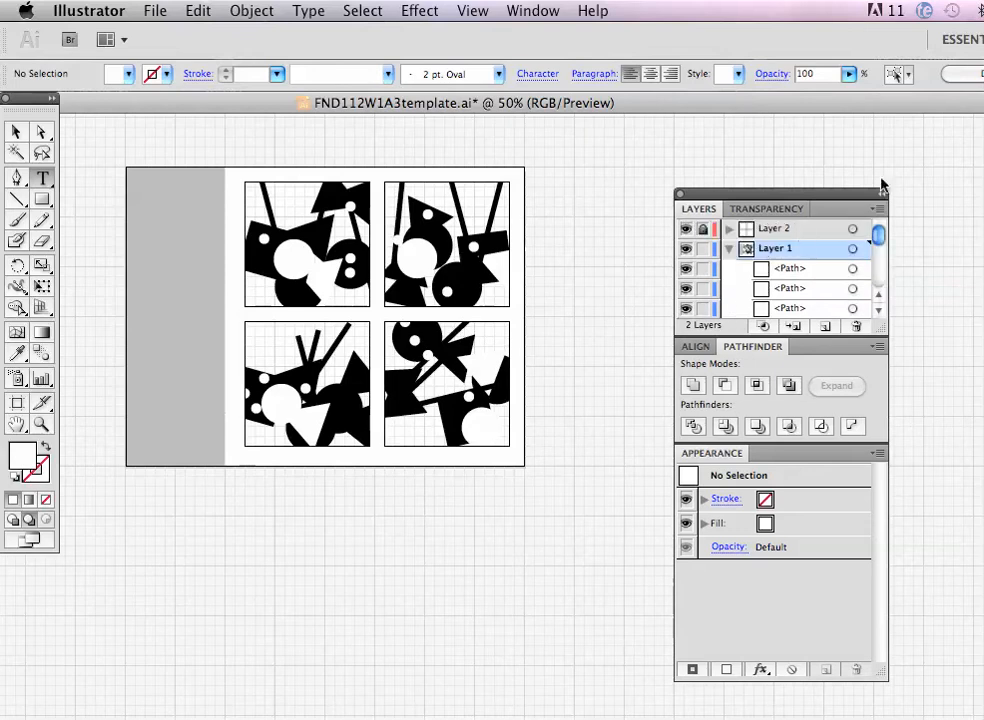
{"action": "left_click", "coordinate": [729, 248]}
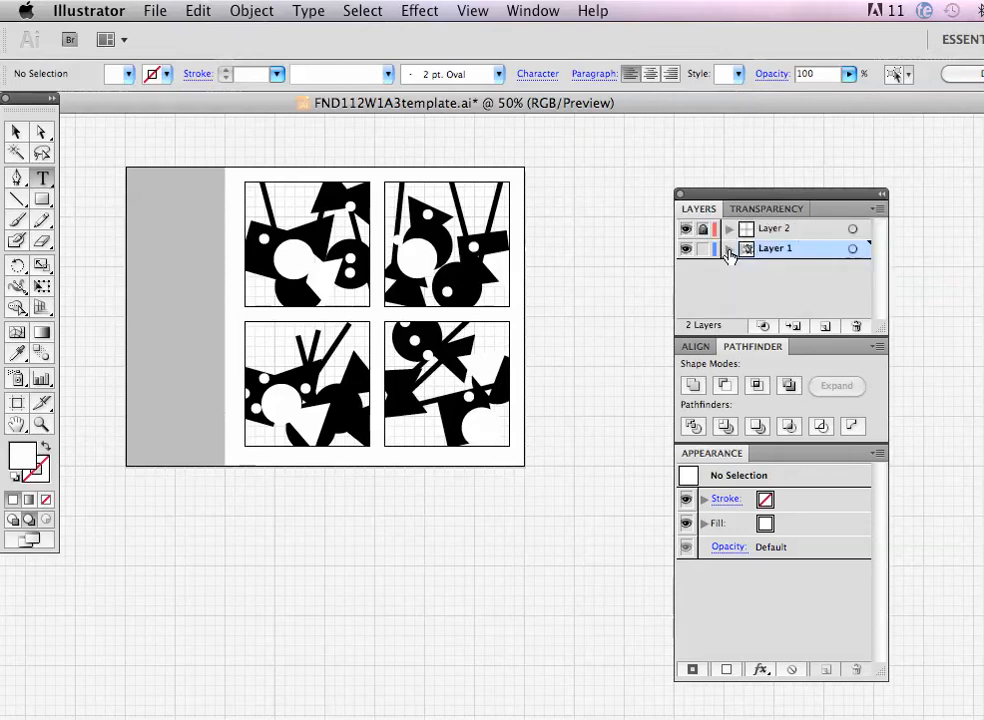
{"action": "left_click", "coordinate": [729, 248]}
{"action": "left_click_drag", "start_coordinate": [876, 234], "coordinate": [882, 287]}
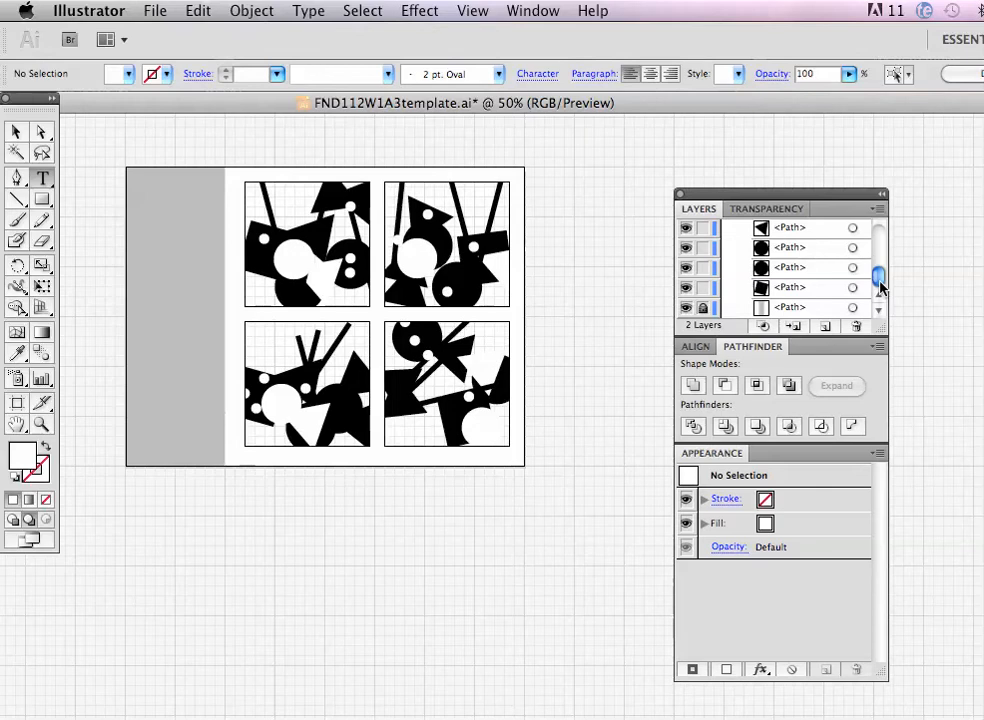
{"action": "left_click", "coordinate": [702, 308]}
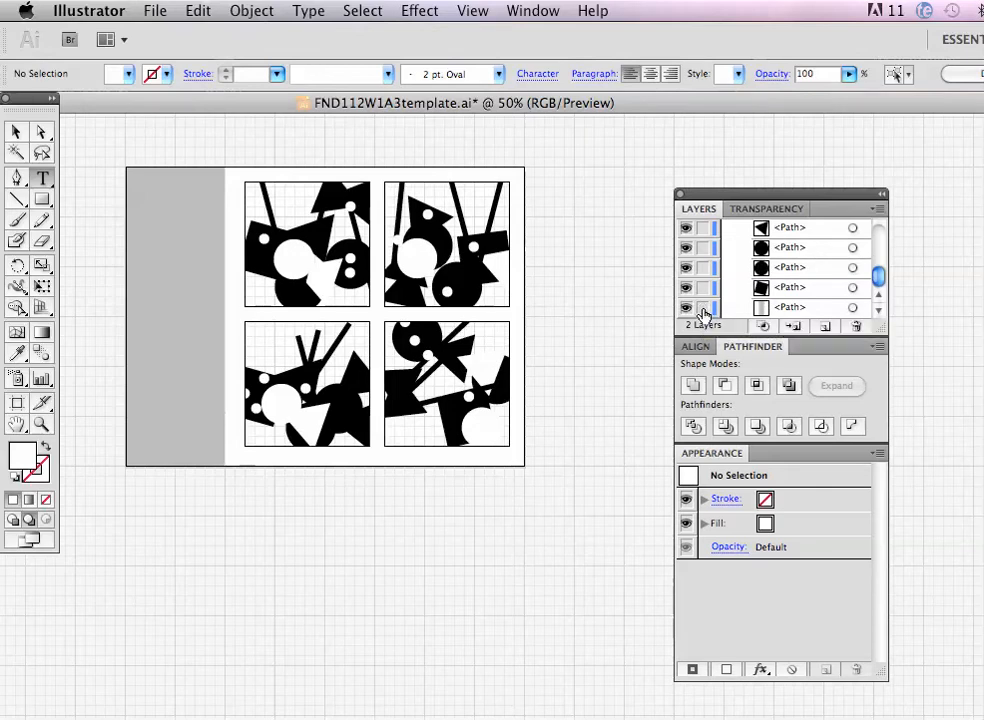
{"action": "left_click", "coordinate": [795, 308]}
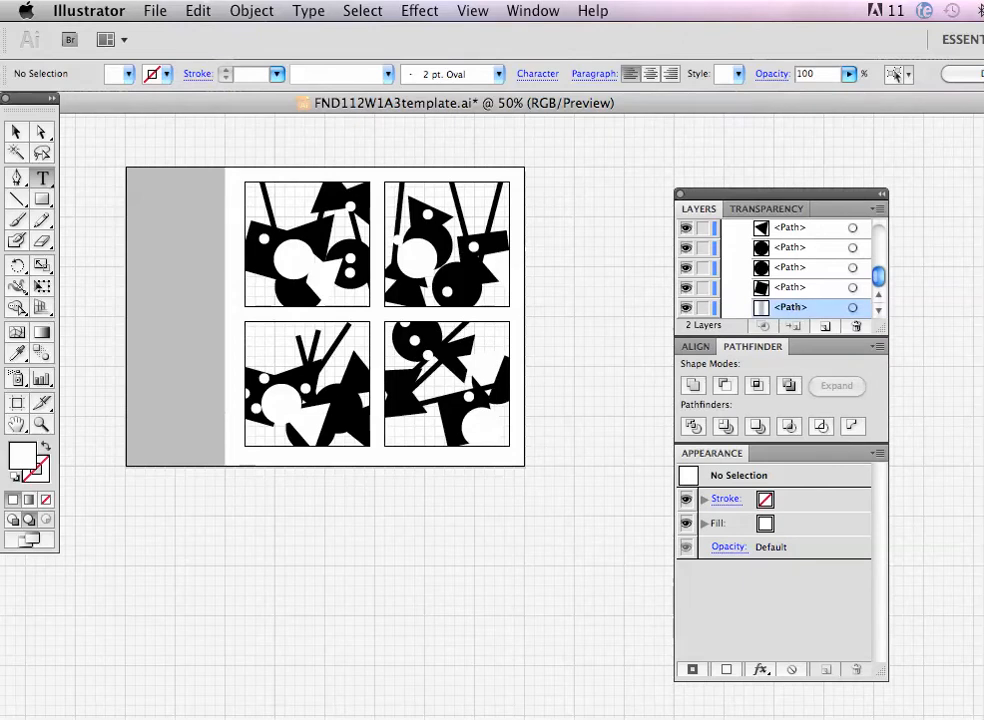
{"action": "left_click", "coordinate": [180, 215]}
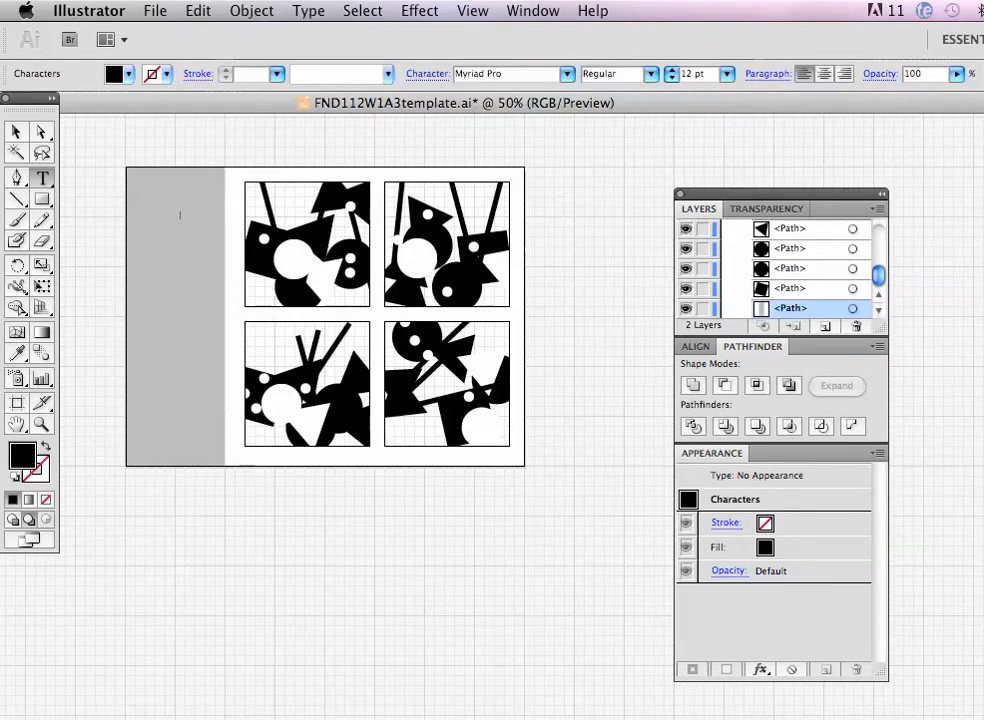
{"action": "left_click", "coordinate": [16, 131]}
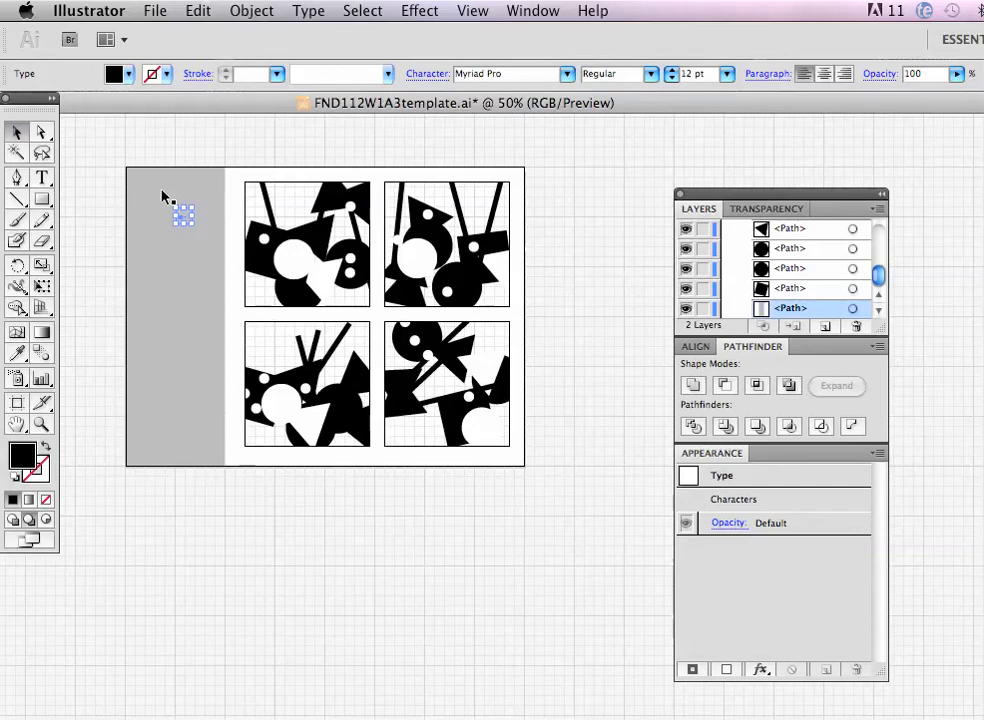
{"action": "double_click", "coordinate": [733, 499]}
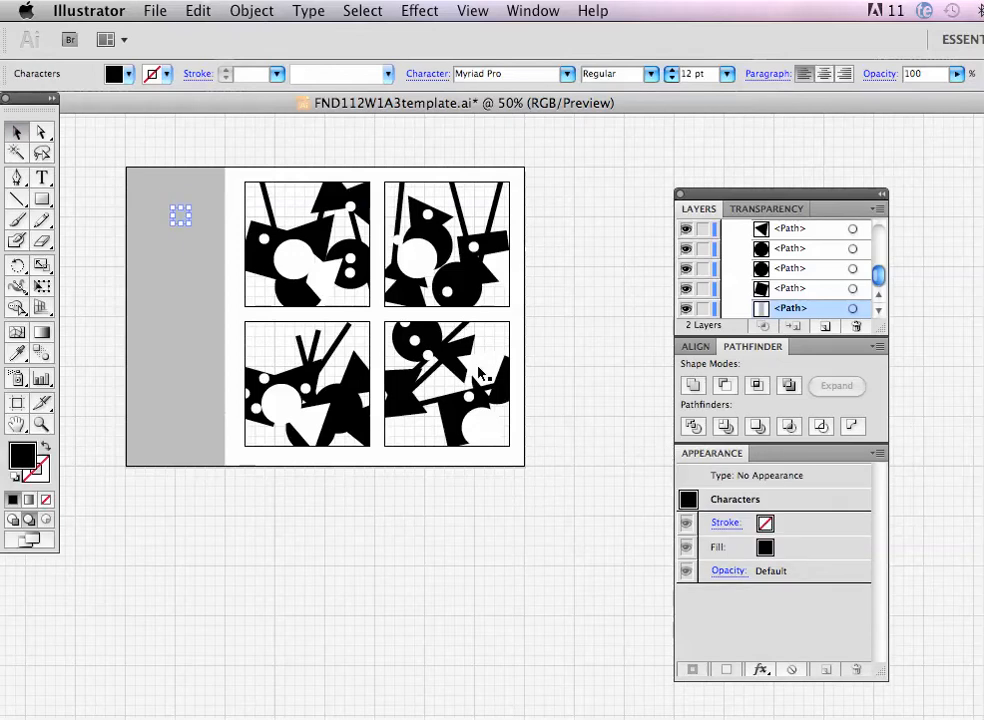
- Delete the tall grey rectangle beside the four black-and-white compositions
{"action": "left_click", "coordinate": [242, 172]}
{"action": "left_click", "coordinate": [193, 201]}
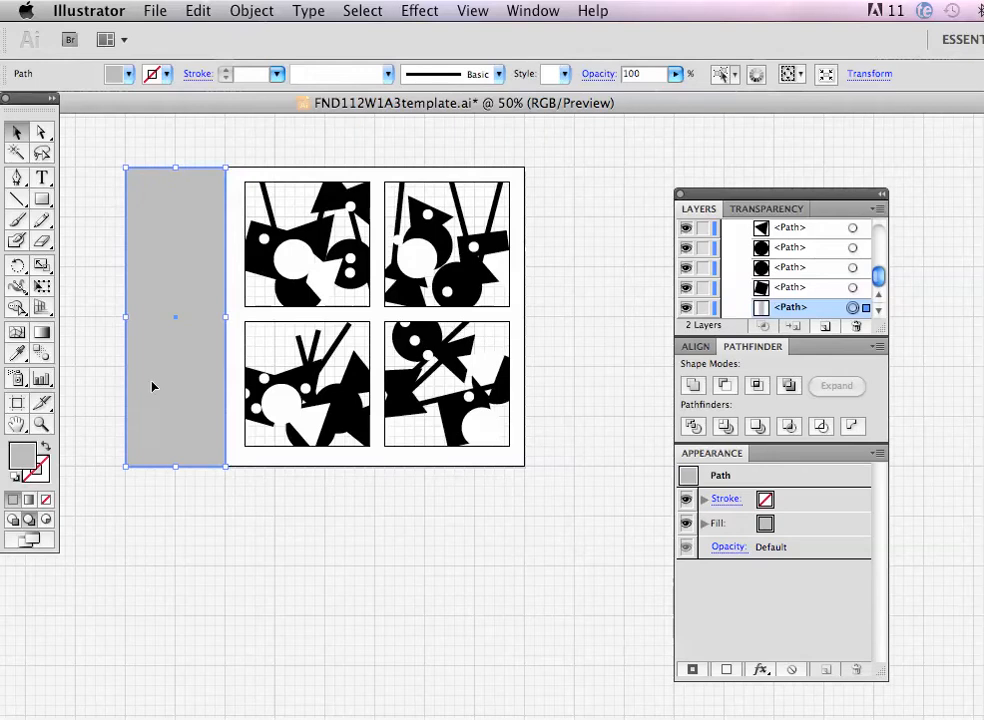
{"action": "key", "text": "Delete"}
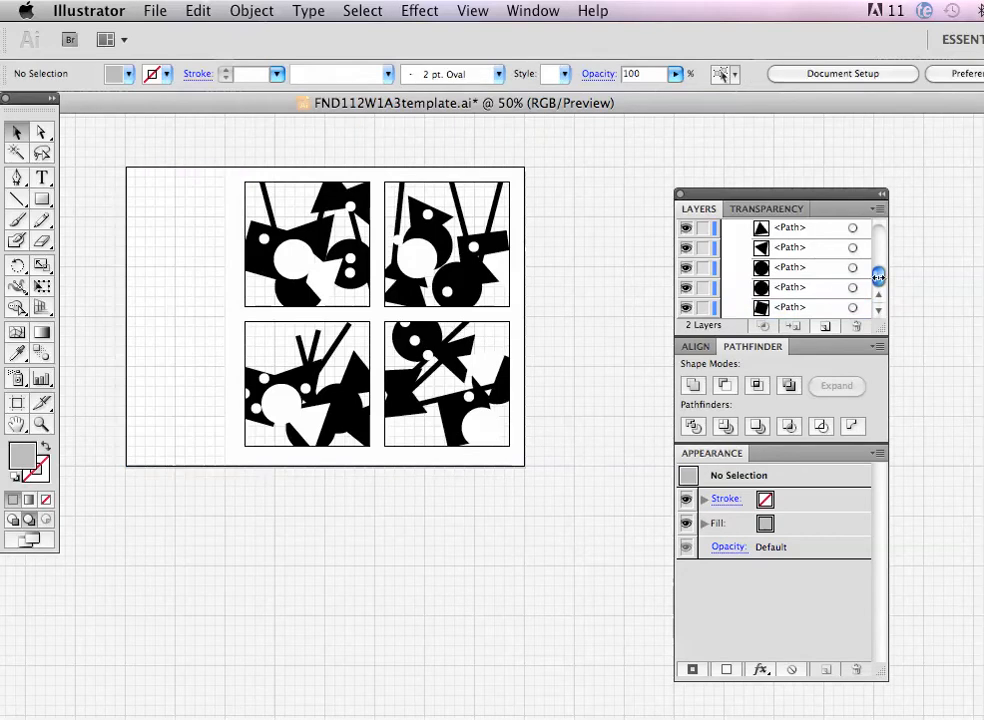
- Collapse Layer 1 and add a new layer placed above Layer 2 in the layer stack
{"action": "left_click_drag", "start_coordinate": [878, 277], "coordinate": [878, 160]}
{"action": "left_click", "coordinate": [729, 249]}
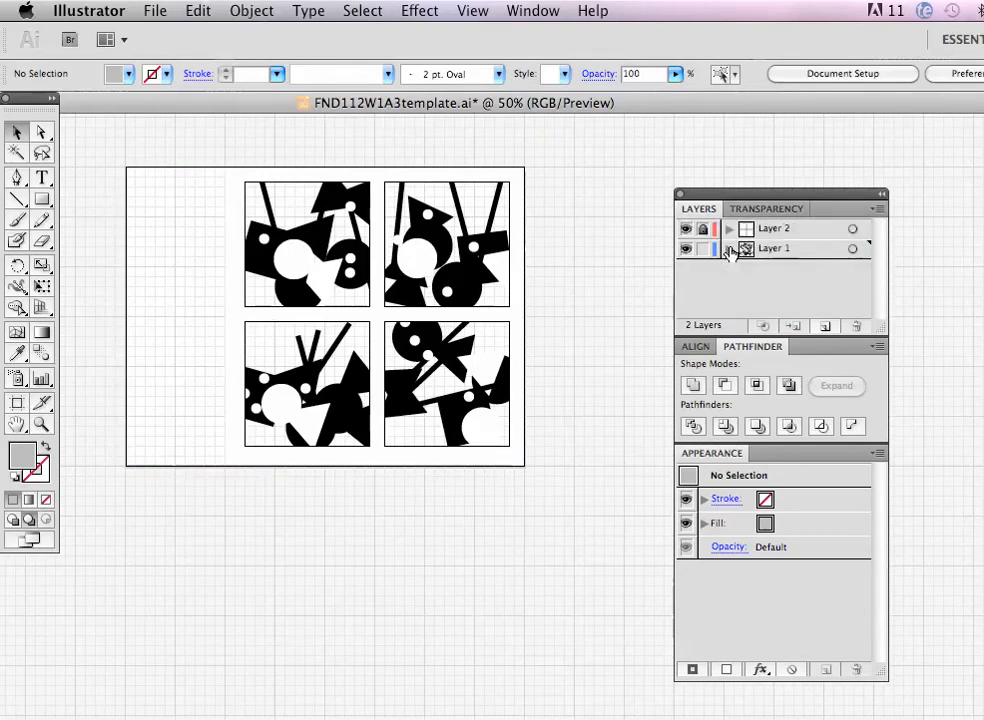
{"action": "left_click", "coordinate": [826, 330]}
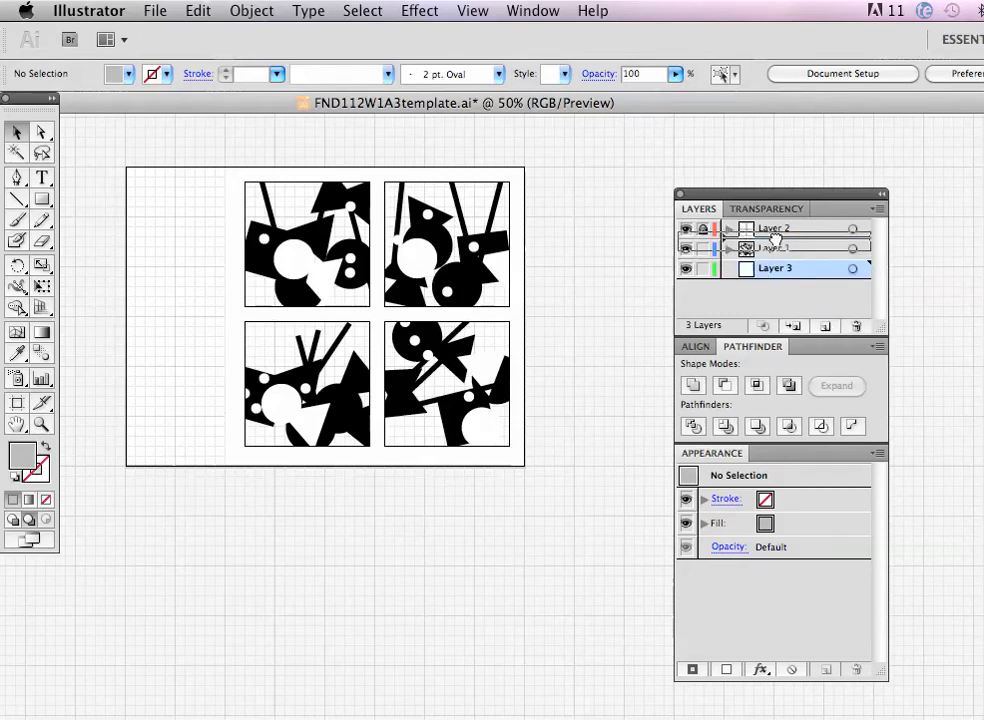
{"action": "left_click_drag", "start_coordinate": [776, 228], "coordinate": [777, 224]}
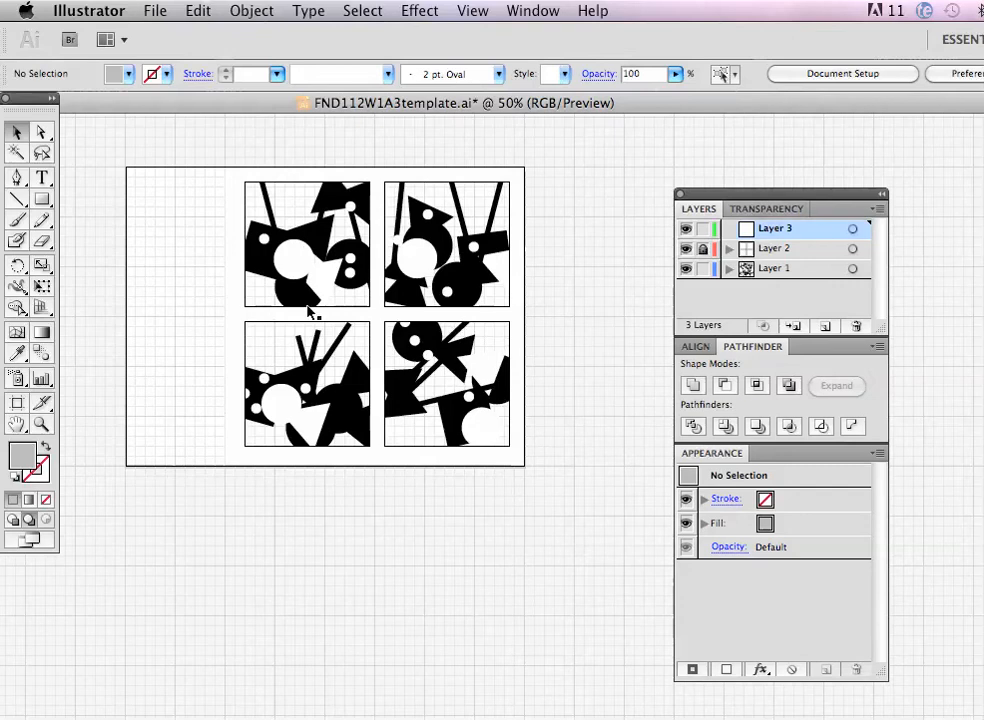
- Add a point text label reading the author's surname followed by "W1A3" below the lower-right composition
{"action": "left_click", "coordinate": [41, 177]}
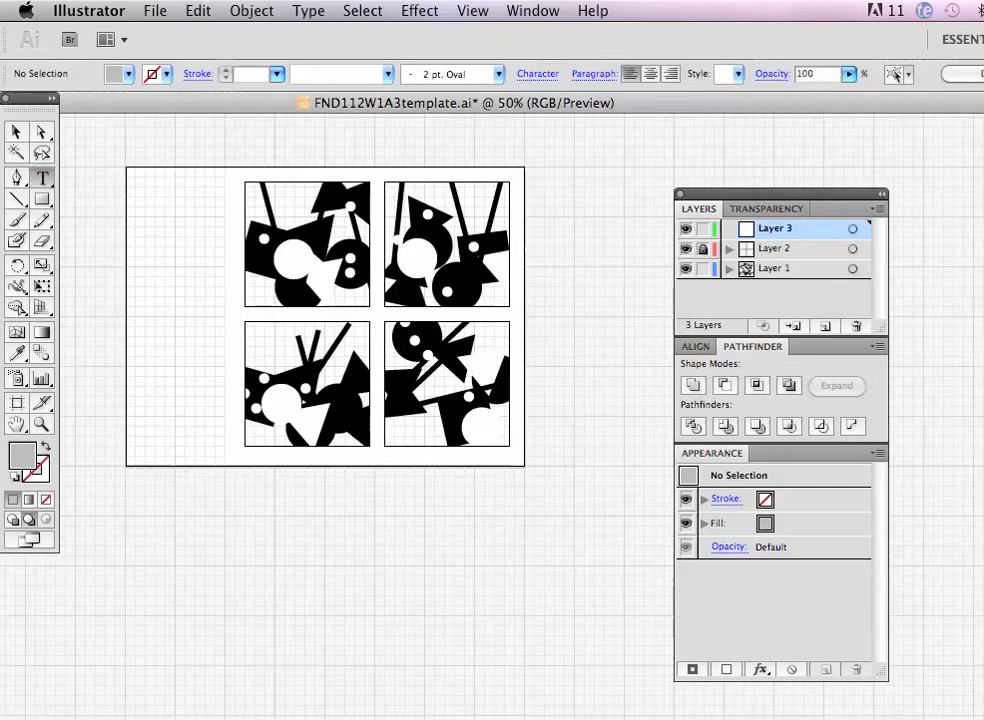
{"action": "left_click", "coordinate": [428, 455]}
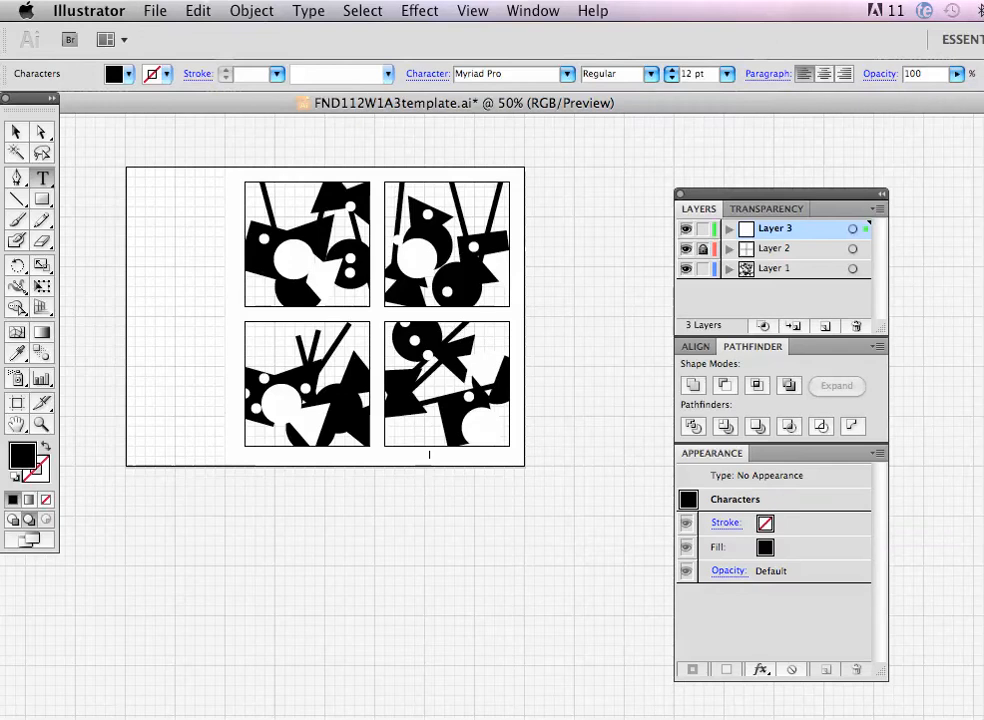
{"action": "left_click_drag", "start_coordinate": [365, 400], "coordinate": [538, 502]}
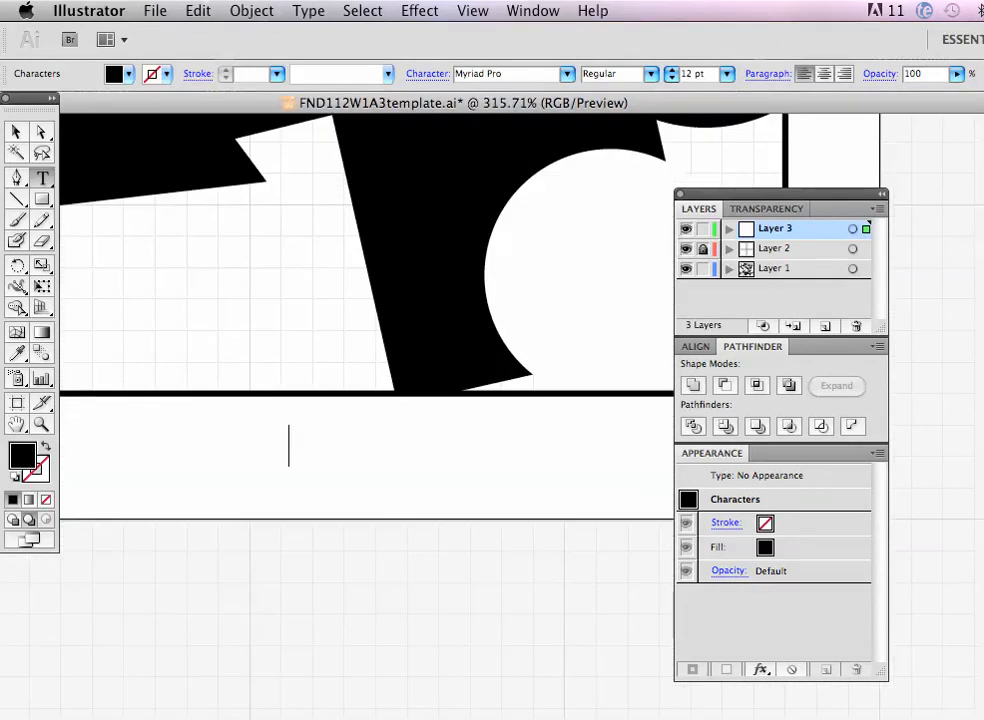
{"action": "type", "text": "Donaldson"}
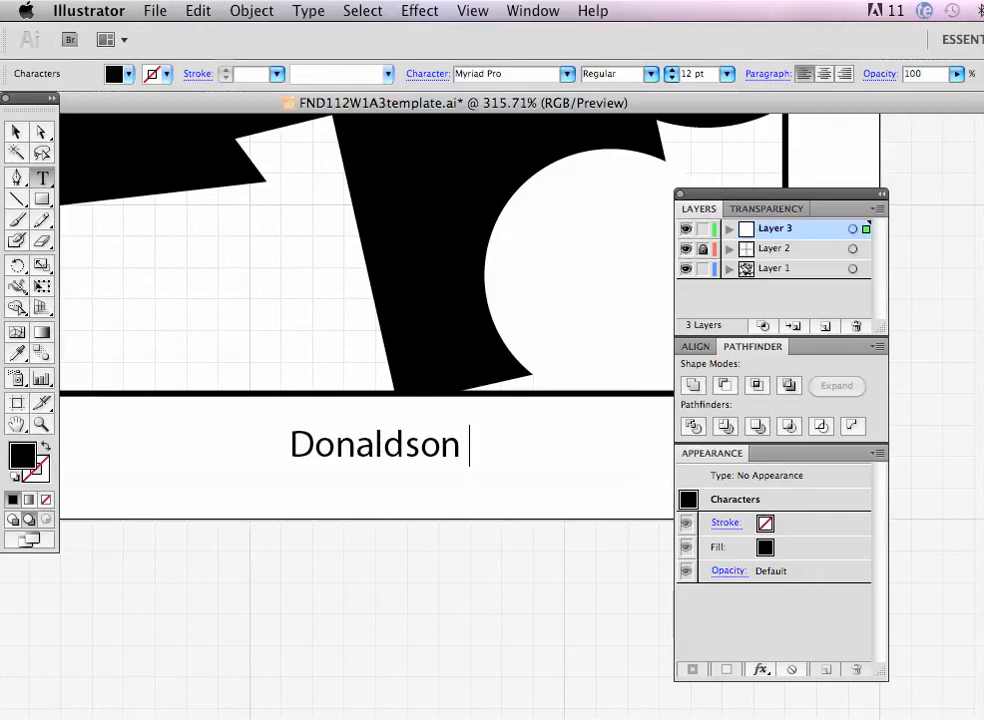
{"action": "type", "text": "W1"}
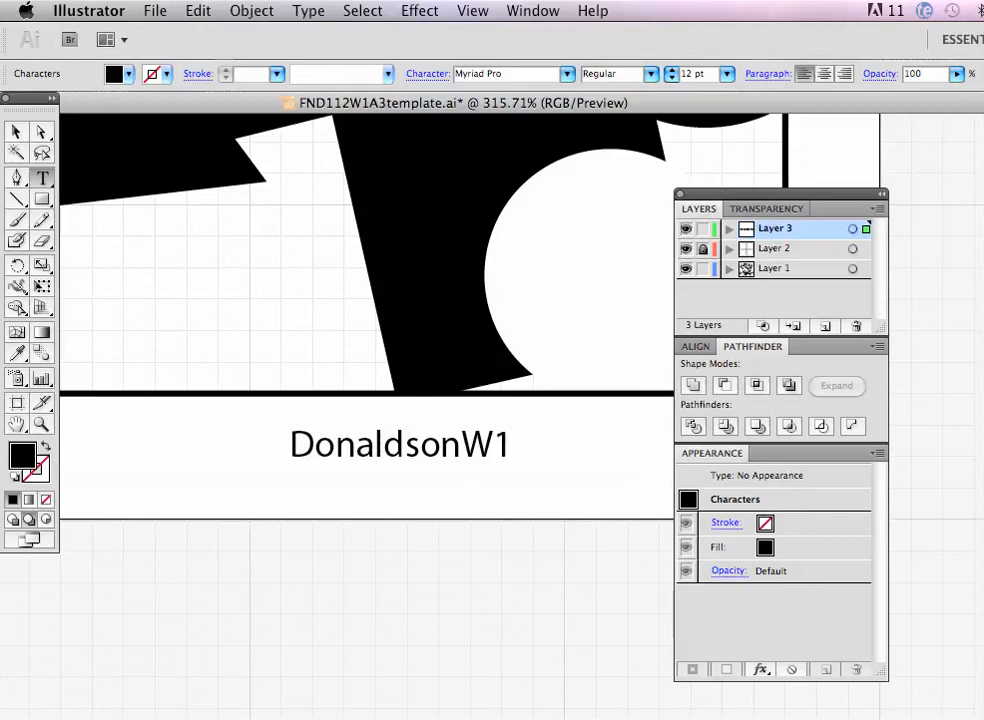
{"action": "type", "text": "A3"}
{"action": "key", "text": "Escape"}
- Move the text label into the page's lower-right corner, below the lower-right composition, and deselect it
{"action": "key", "text": "super+minus"}
{"action": "key", "text": "super+minus"}
{"action": "key", "text": "super+minus"}
{"action": "key", "text": "super+shift+a"}
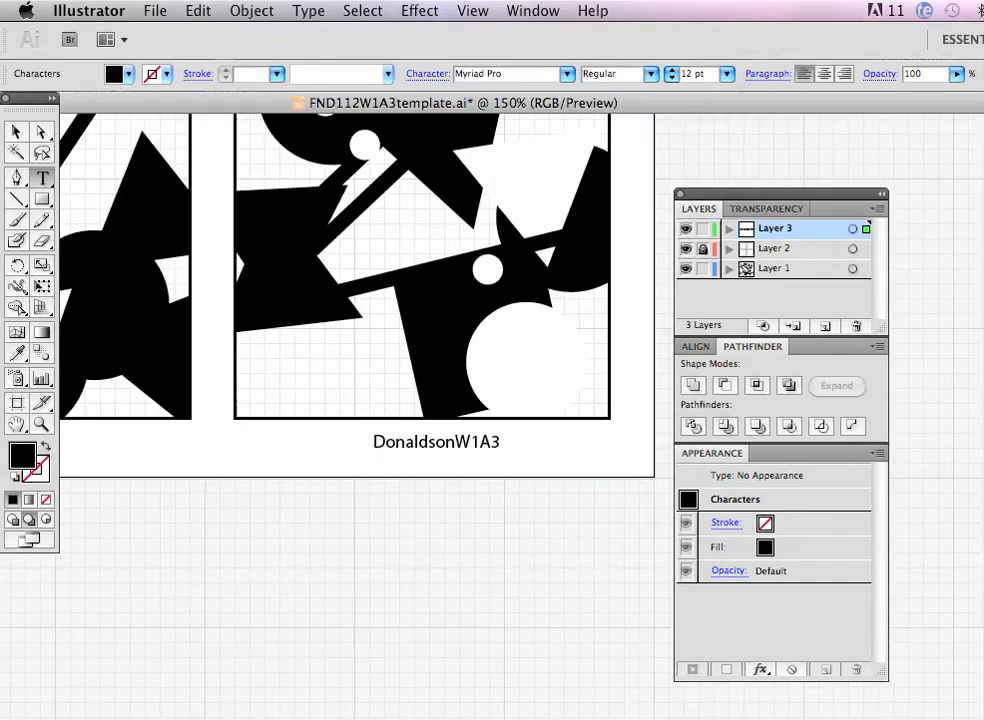
{"action": "left_click", "coordinate": [14, 139]}
{"action": "left_click", "coordinate": [436, 441]}
{"action": "left_click_drag", "start_coordinate": [509, 446], "coordinate": [578, 445]}
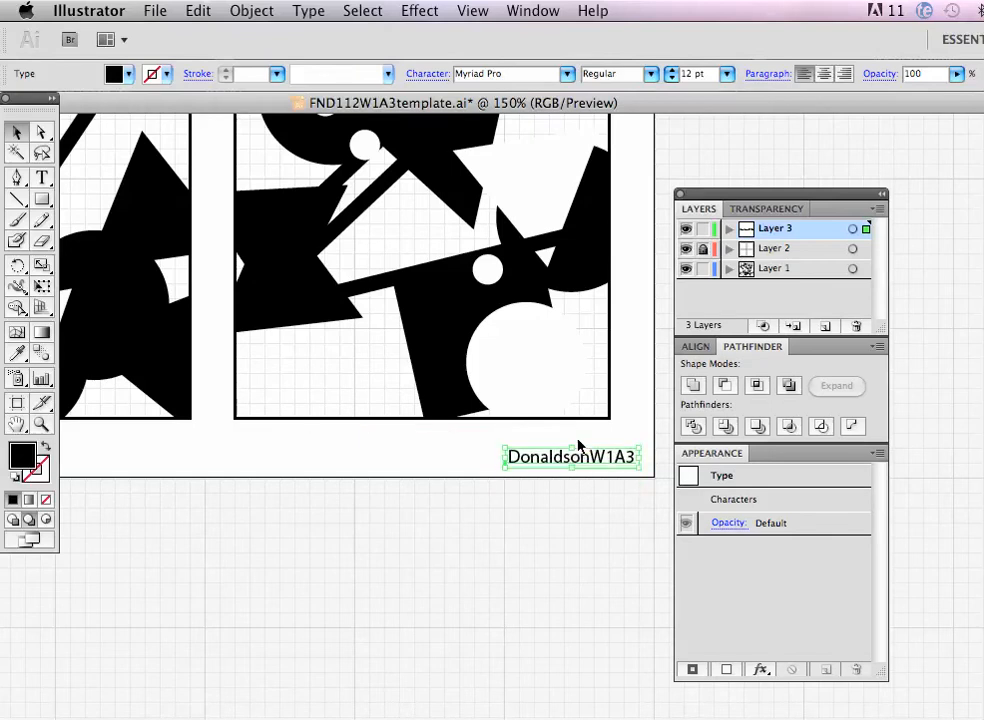
{"action": "left_click_drag", "start_coordinate": [551, 443], "coordinate": [551, 458]}
{"action": "left_click", "coordinate": [710, 186]}
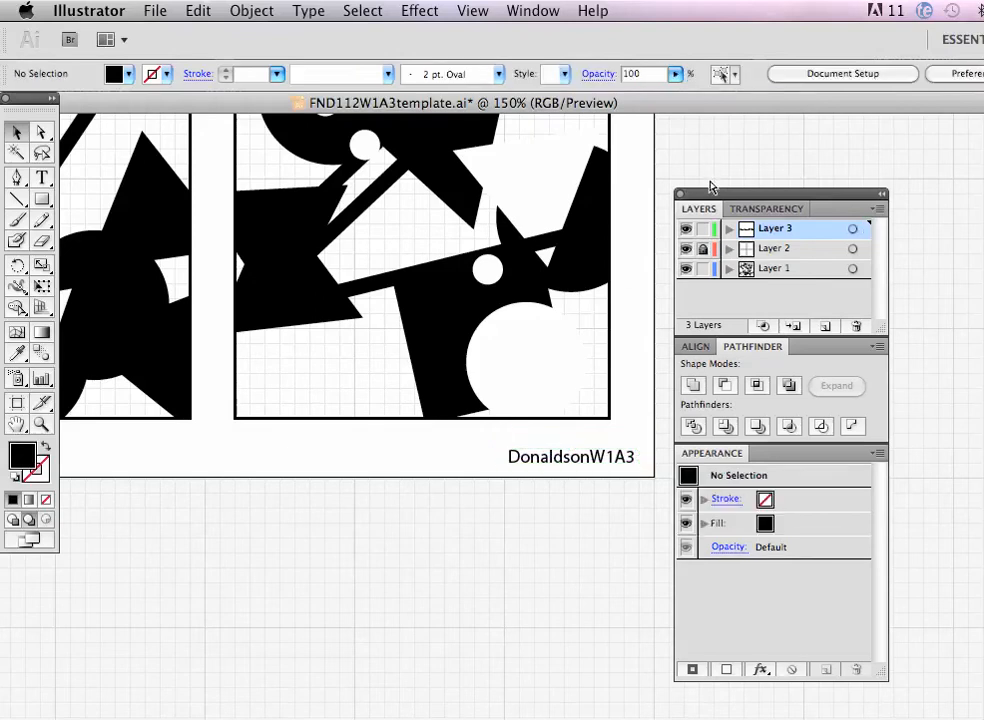
{"action": "key", "text": "ctrl+minus"}
{"action": "key", "text": "ctrl+minus"}
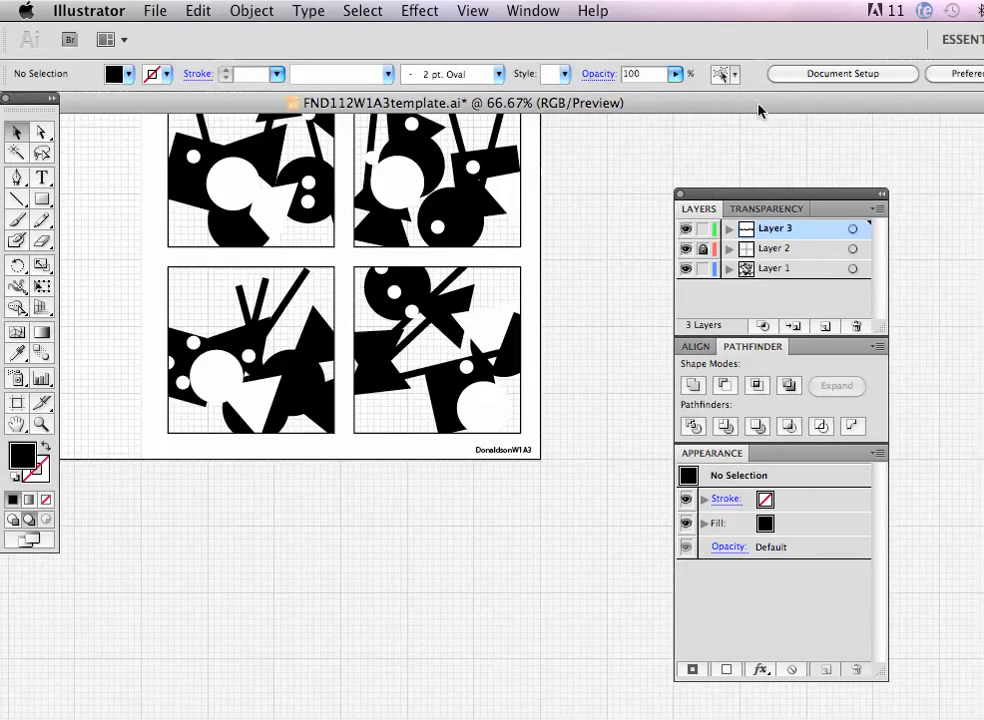
{"action": "left_click_drag", "start_coordinate": [577, 201], "coordinate": [630, 307]}
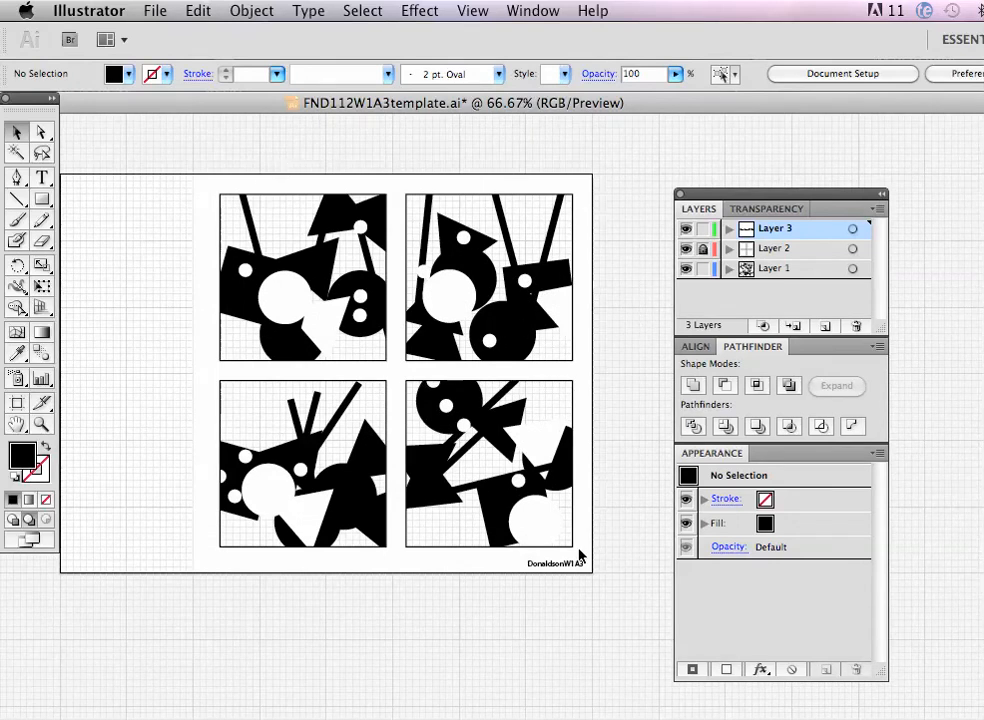
{"action": "left_click", "coordinate": [152, 10]}
{"action": "left_click", "coordinate": [215, 406]}
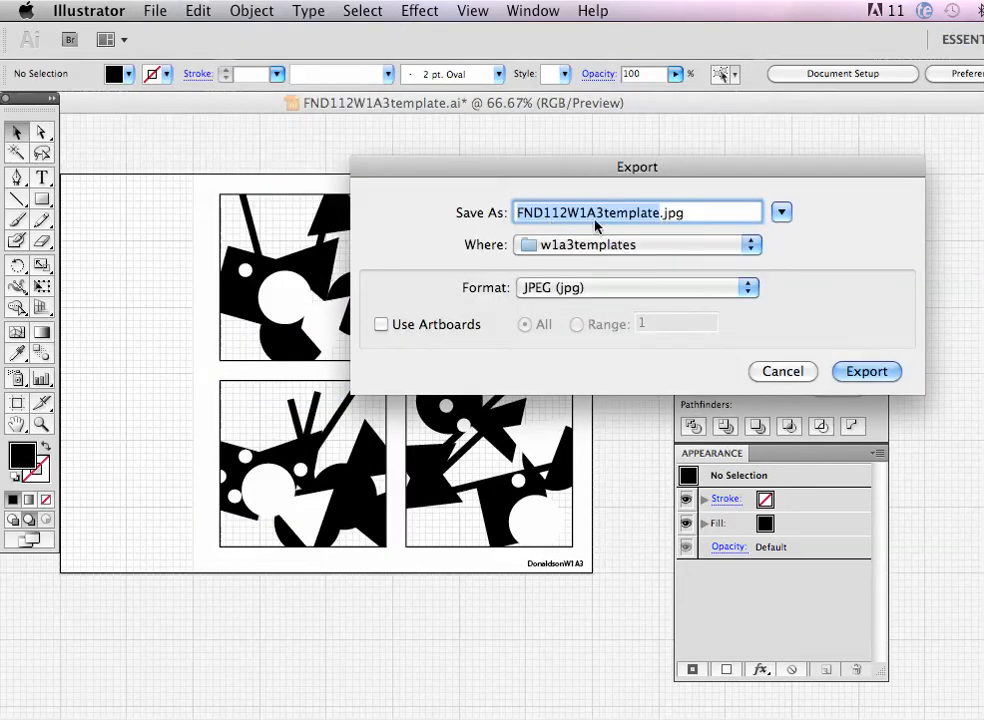
{"action": "type", "text": "Donaldson"}
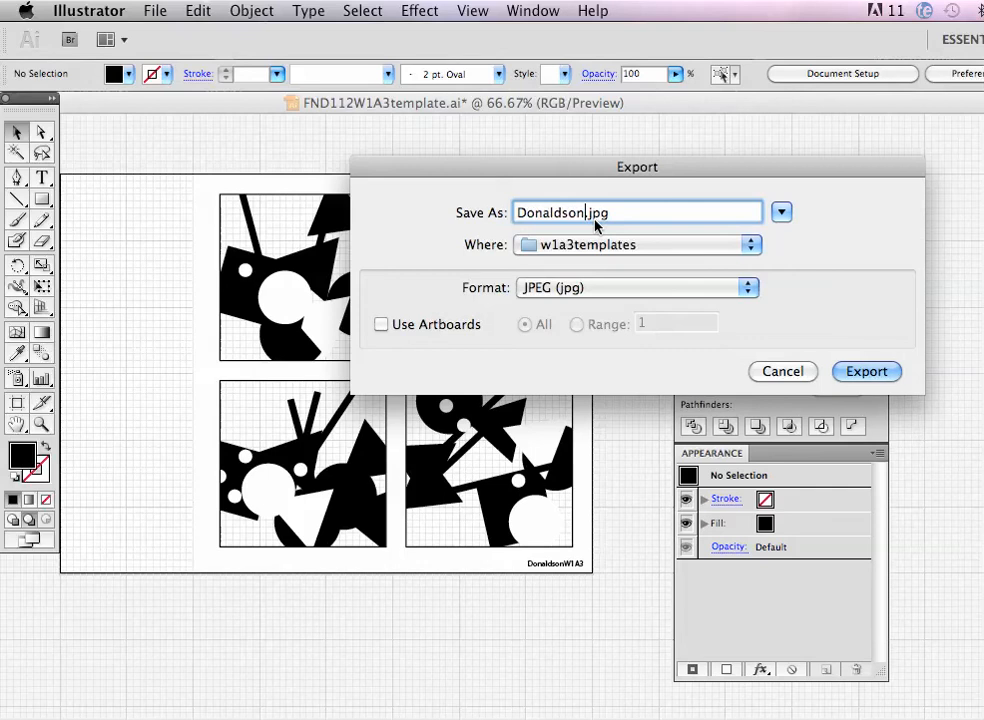
{"action": "type", "text": "W1A3"}
{"action": "left_click", "coordinate": [593, 245]}
{"action": "left_click", "coordinate": [583, 350]}
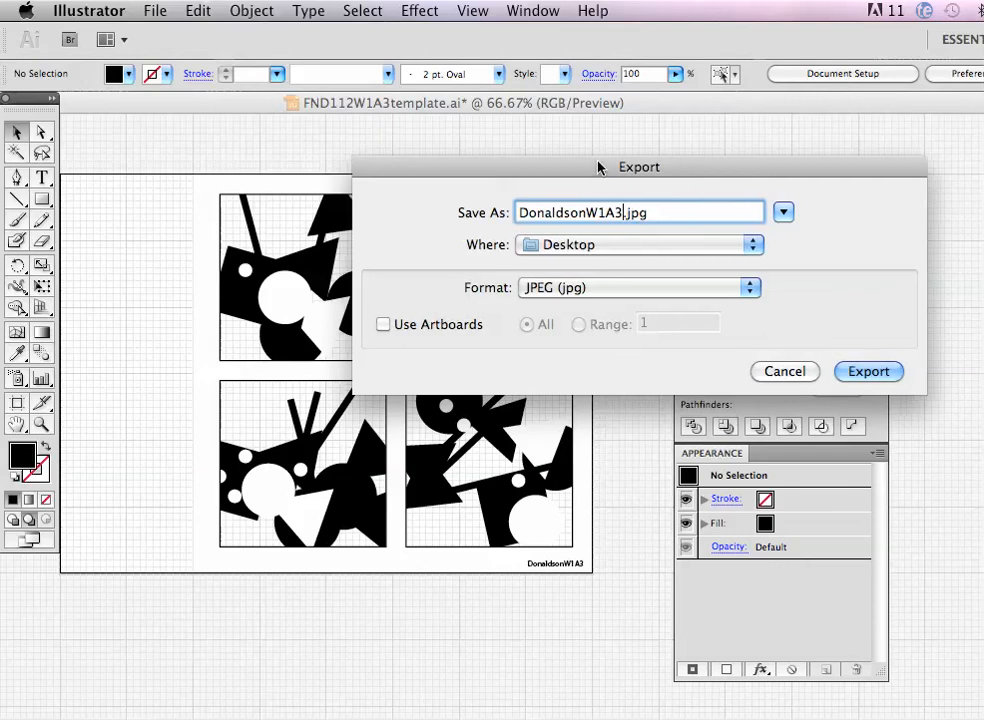
{"action": "left_click_drag", "start_coordinate": [595, 167], "coordinate": [642, 143]}
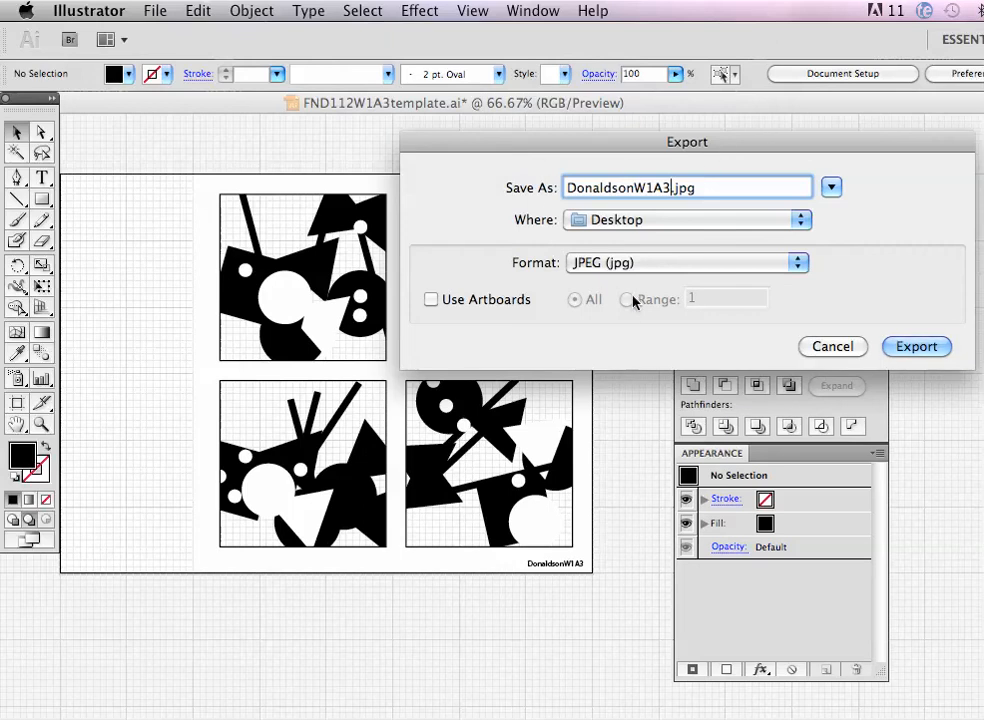
{"action": "left_click", "coordinate": [849, 345]}
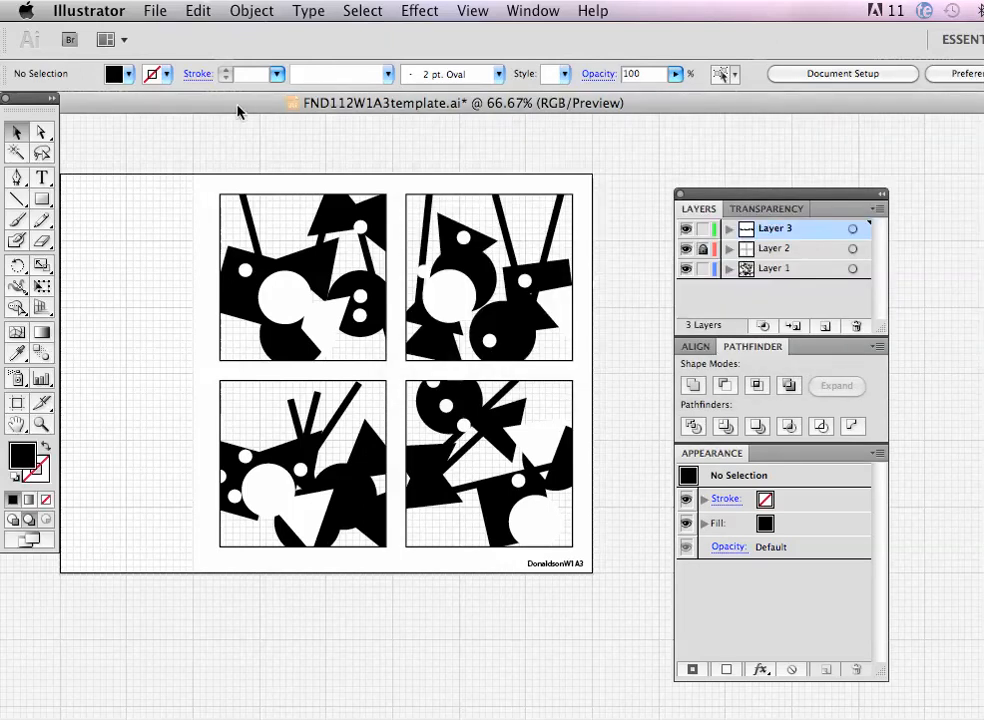
- Save the document to the Desktop as an Adobe Illustrator CS5 file named with the author's surname followed by "W1A3"
{"action": "left_click", "coordinate": [155, 10]}
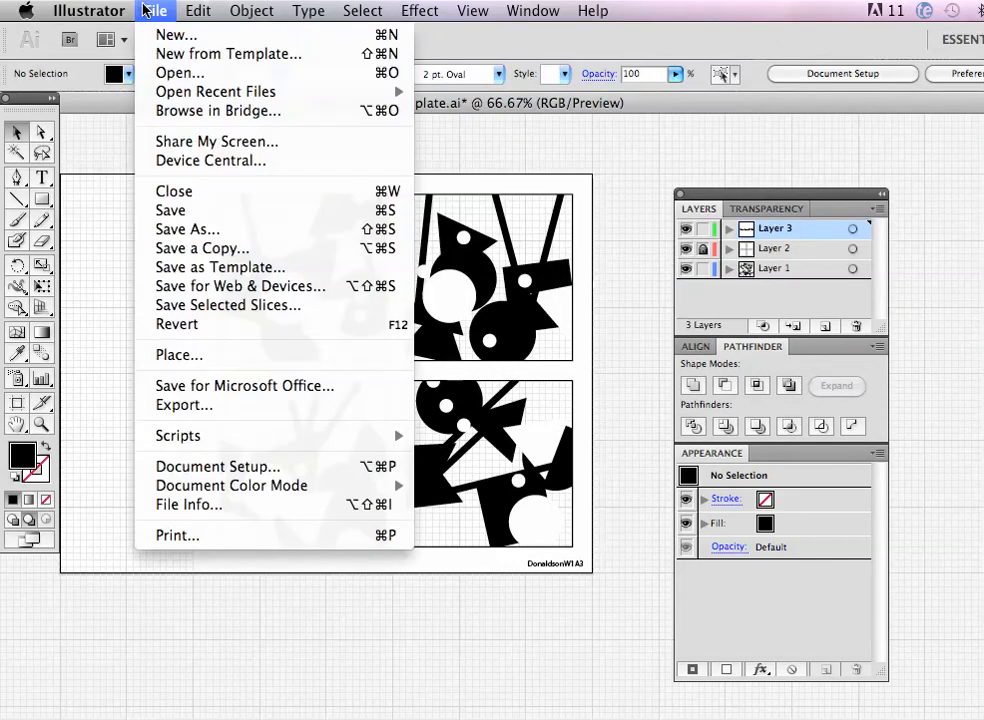
{"action": "left_click", "coordinate": [160, 226]}
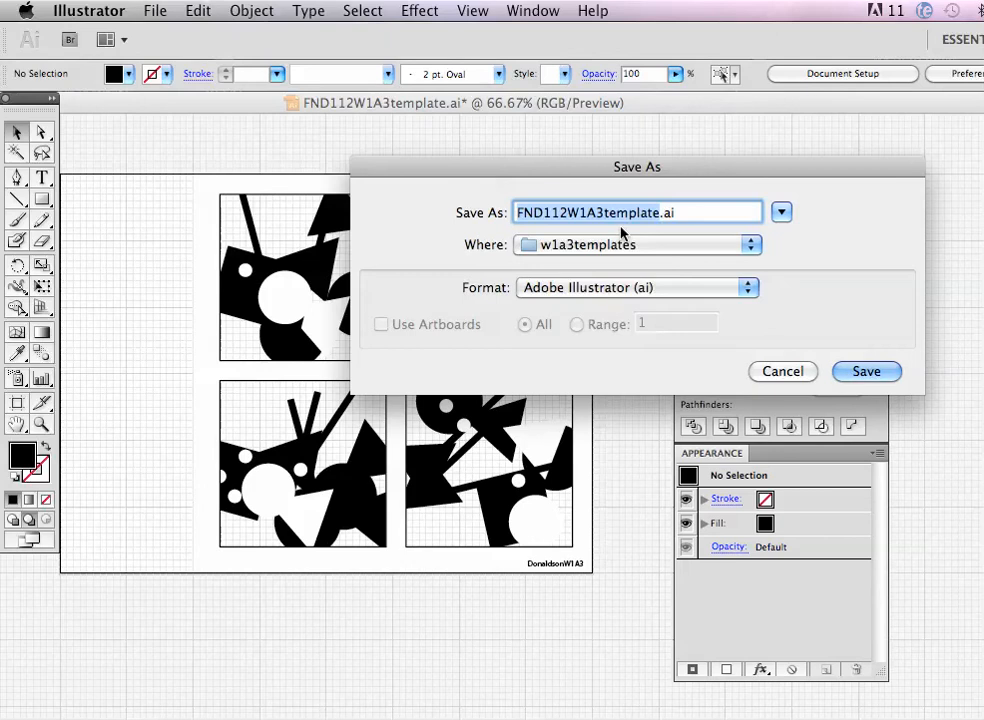
{"action": "type", "text": "DonaldsonW"}
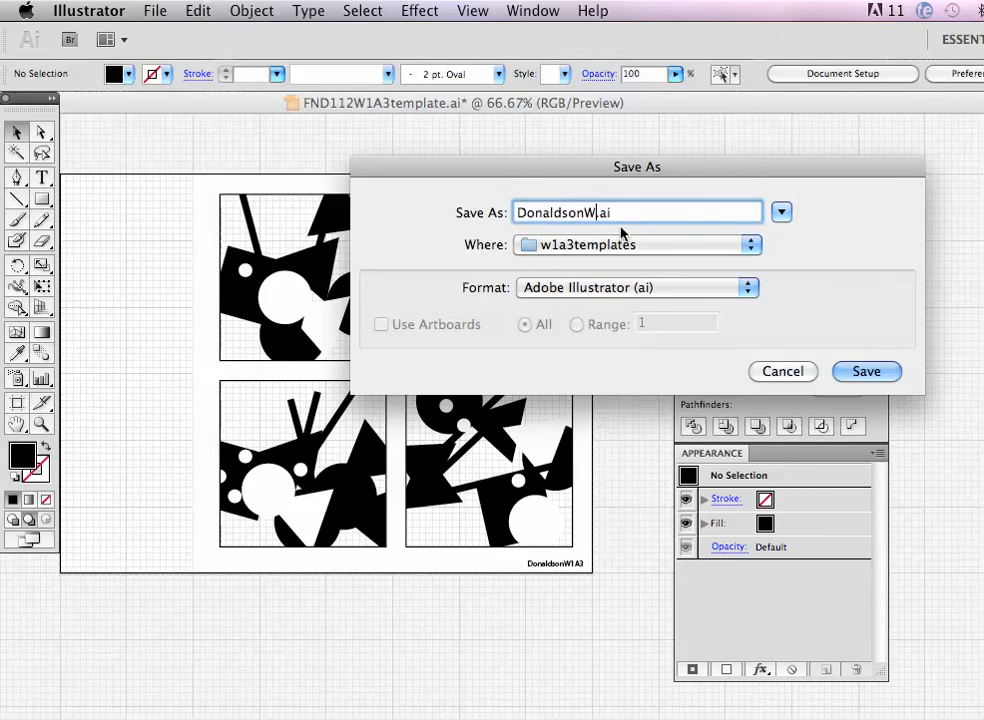
{"action": "type", "text": "1A3"}
{"action": "left_click", "coordinate": [598, 248]}
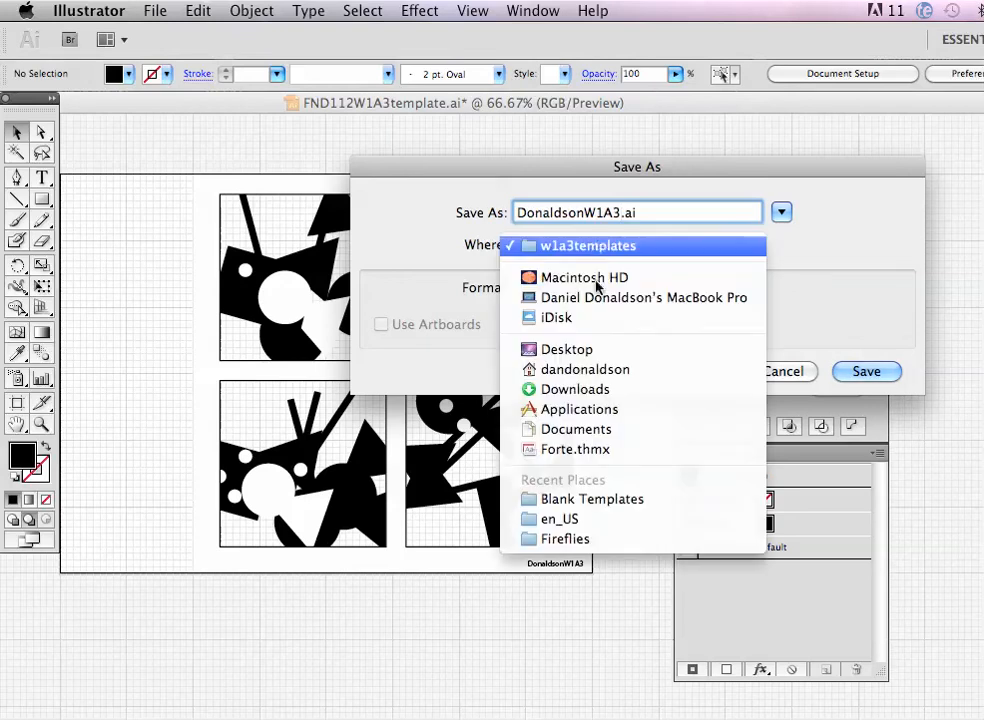
{"action": "left_click", "coordinate": [571, 355]}
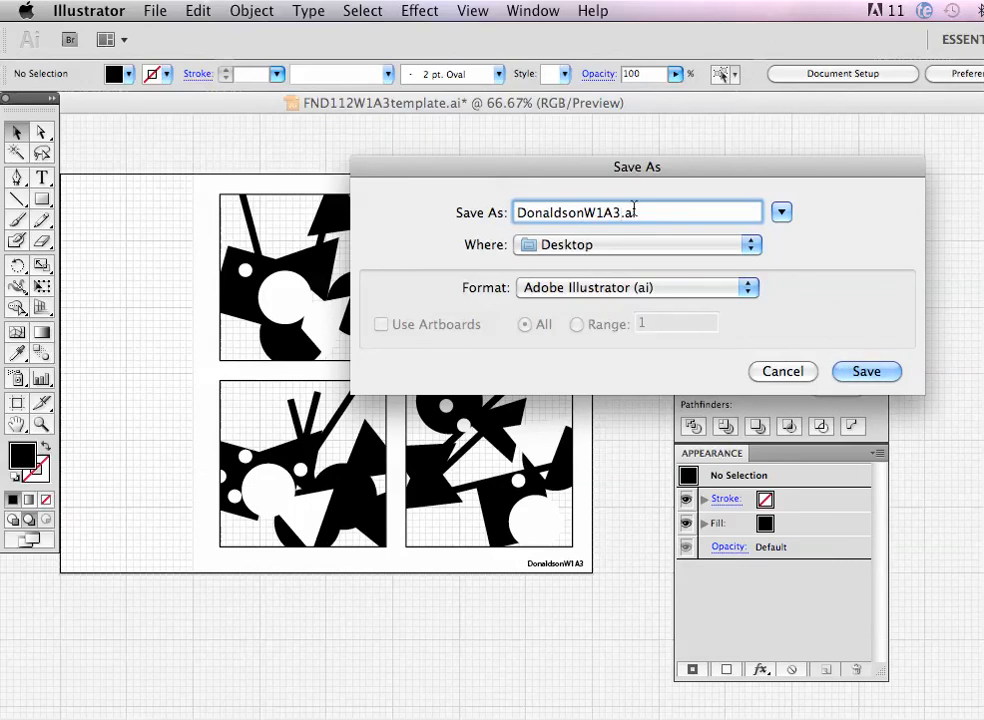
{"action": "left_click", "coordinate": [870, 373]}
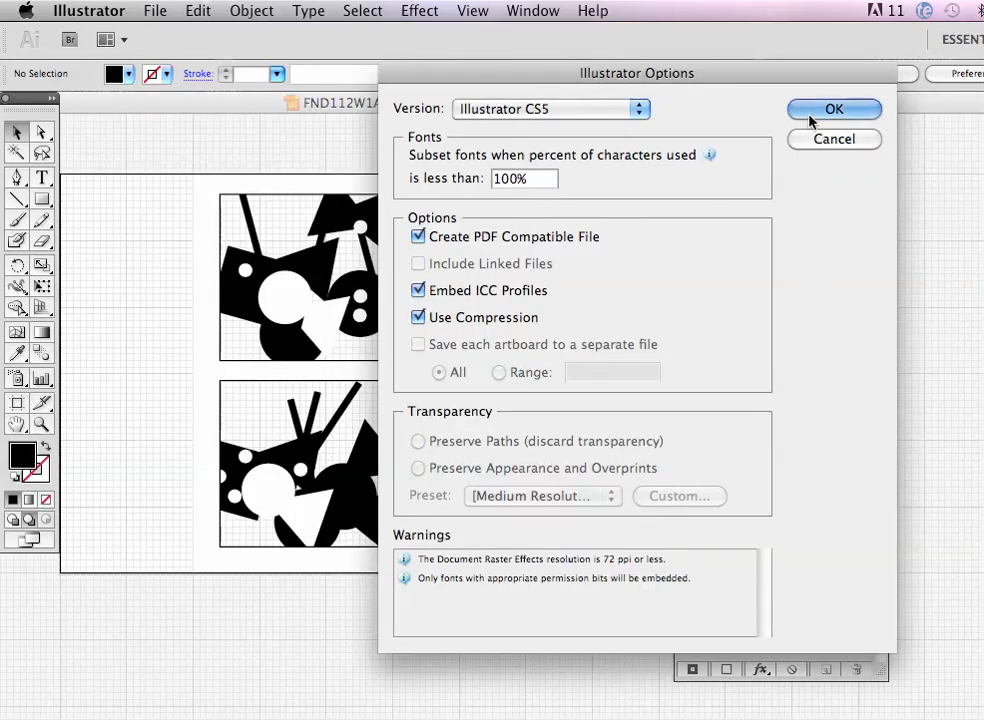
{"action": "left_click", "coordinate": [815, 108]}
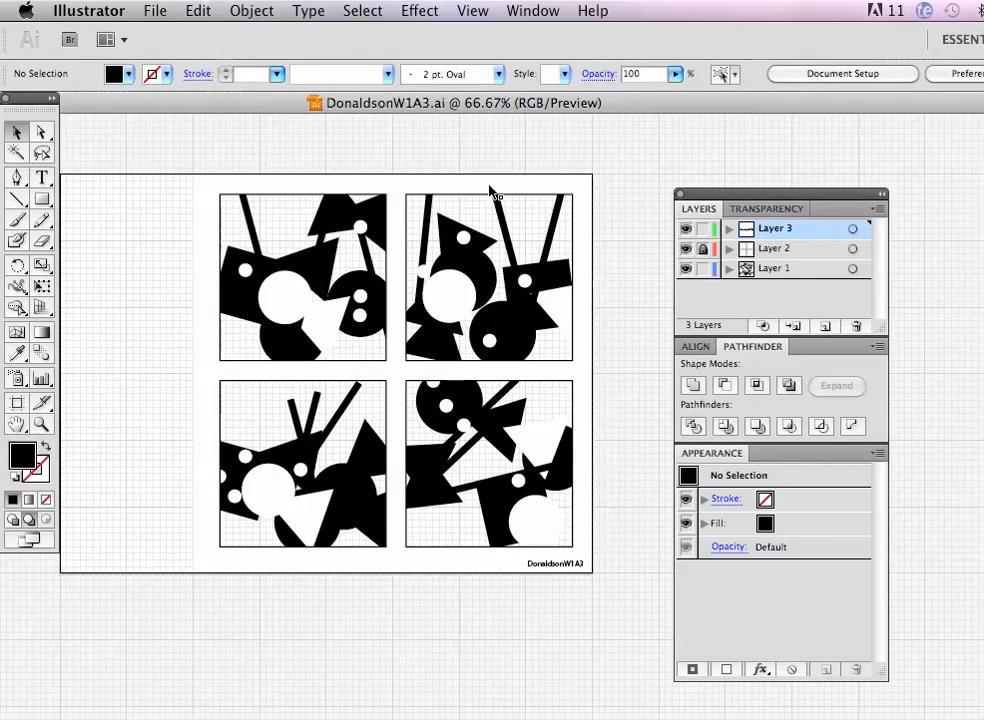
- Export the artwork to the Desktop as an RGB JPEG at maximum quality 10 and screen resolution, keeping the document's file name
{"action": "left_click", "coordinate": [153, 11]}
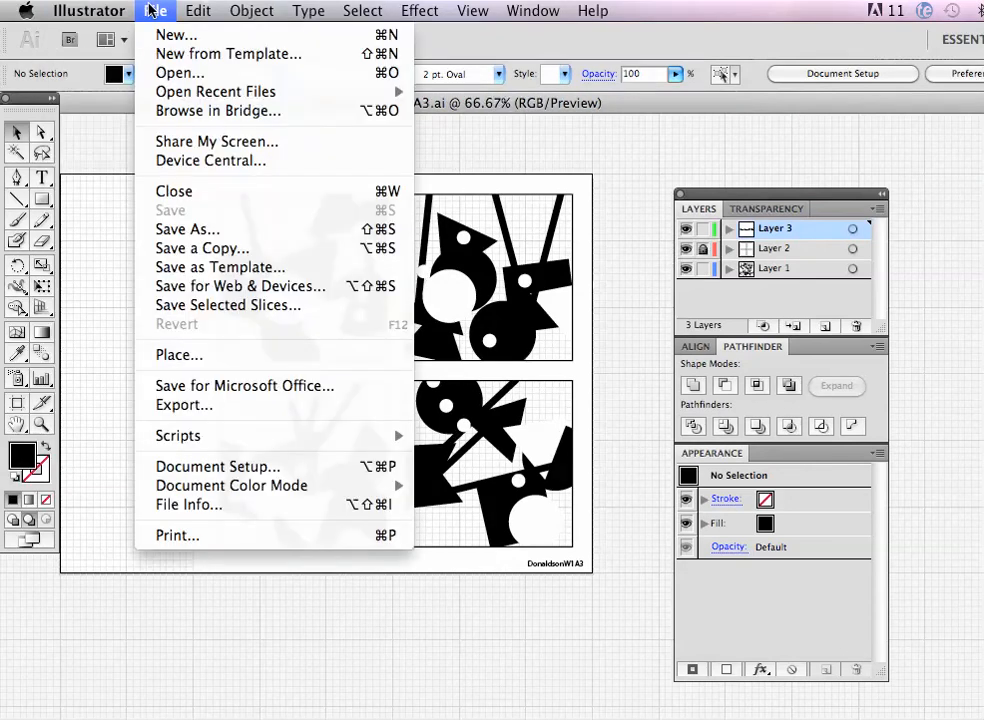
{"action": "left_click", "coordinate": [184, 405]}
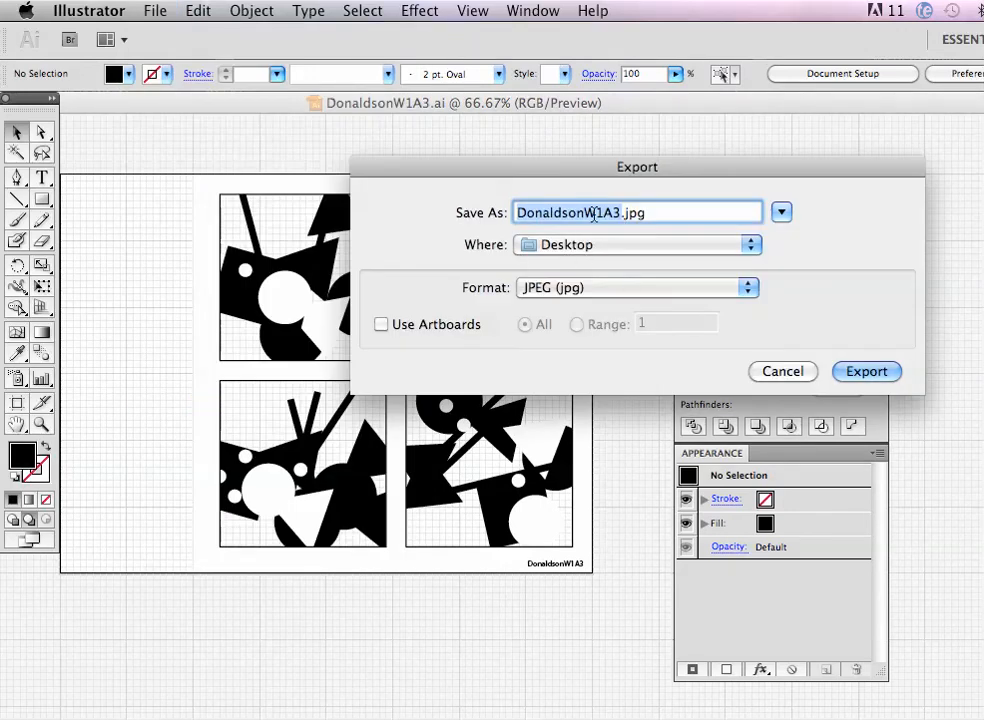
{"action": "left_click", "coordinate": [866, 372]}
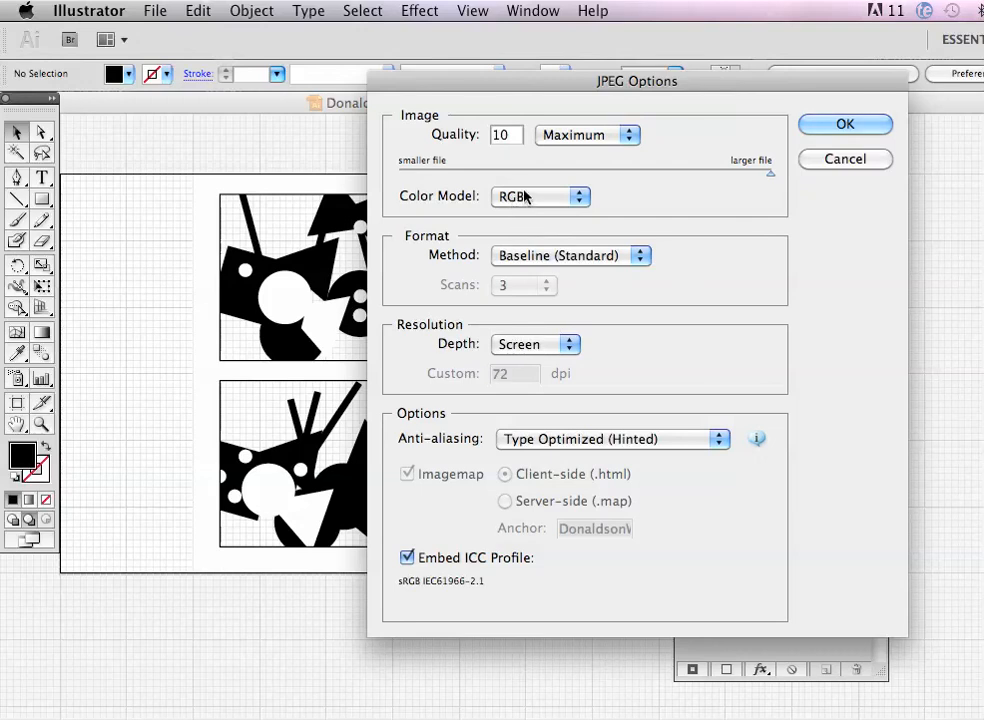
{"action": "left_click", "coordinate": [850, 126]}
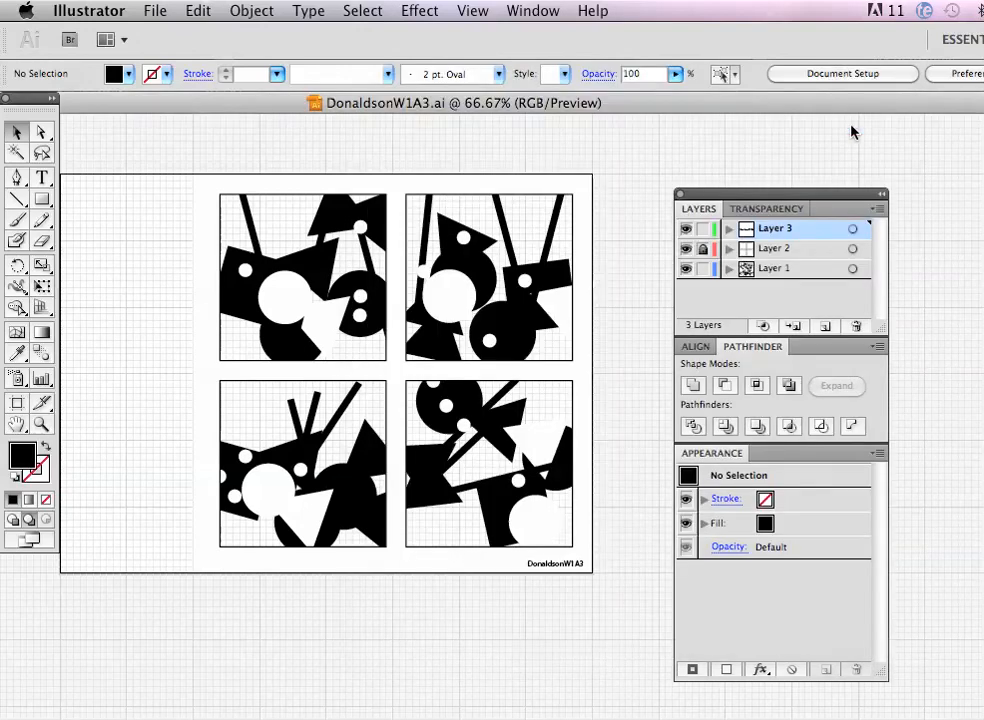
- Switch to Preview, enlarge the window to inspect the exported JPEG's four compositions and label, close it and return to Illustrator
{"action": "key", "text": "super+Tab"}
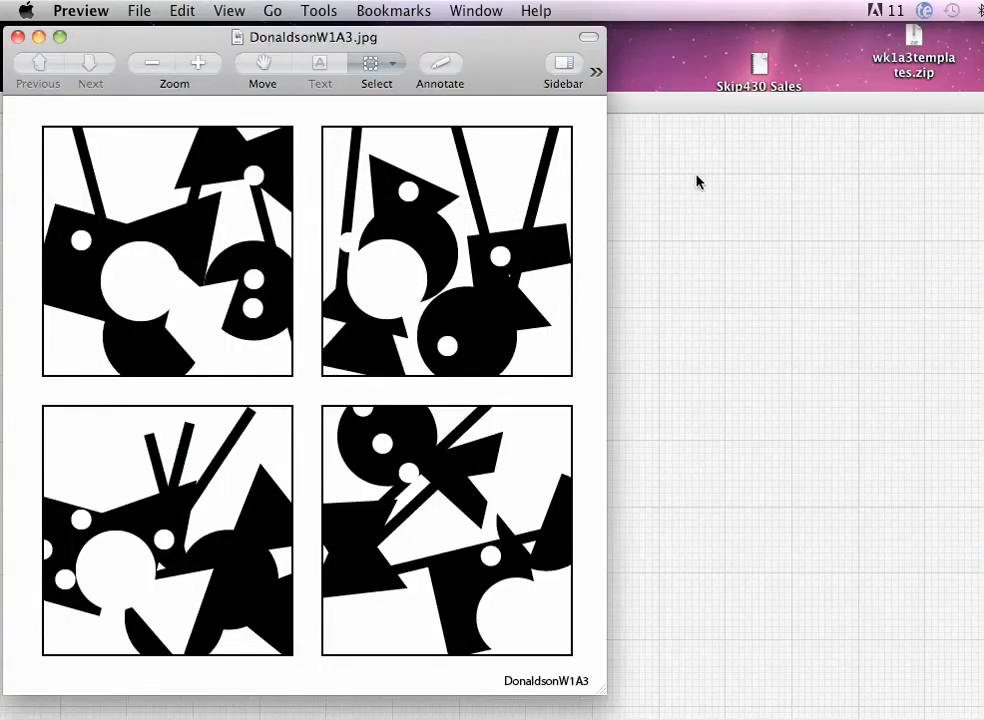
{"action": "left_click_drag", "start_coordinate": [395, 58], "coordinate": [413, 56]}
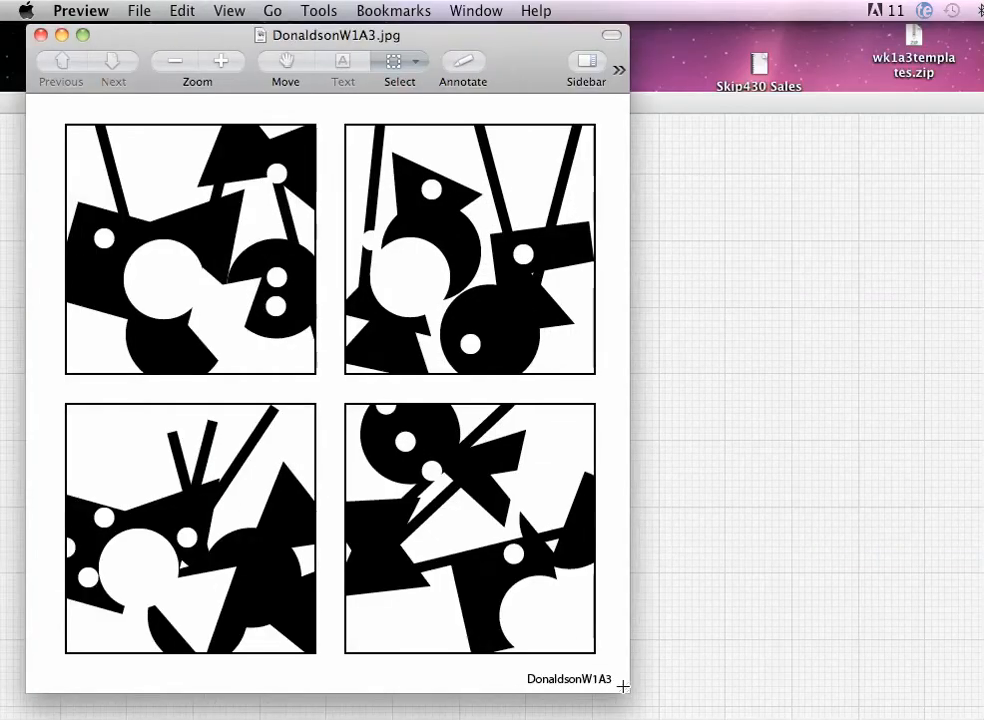
{"action": "left_click_drag", "start_coordinate": [621, 687], "coordinate": [797, 700]}
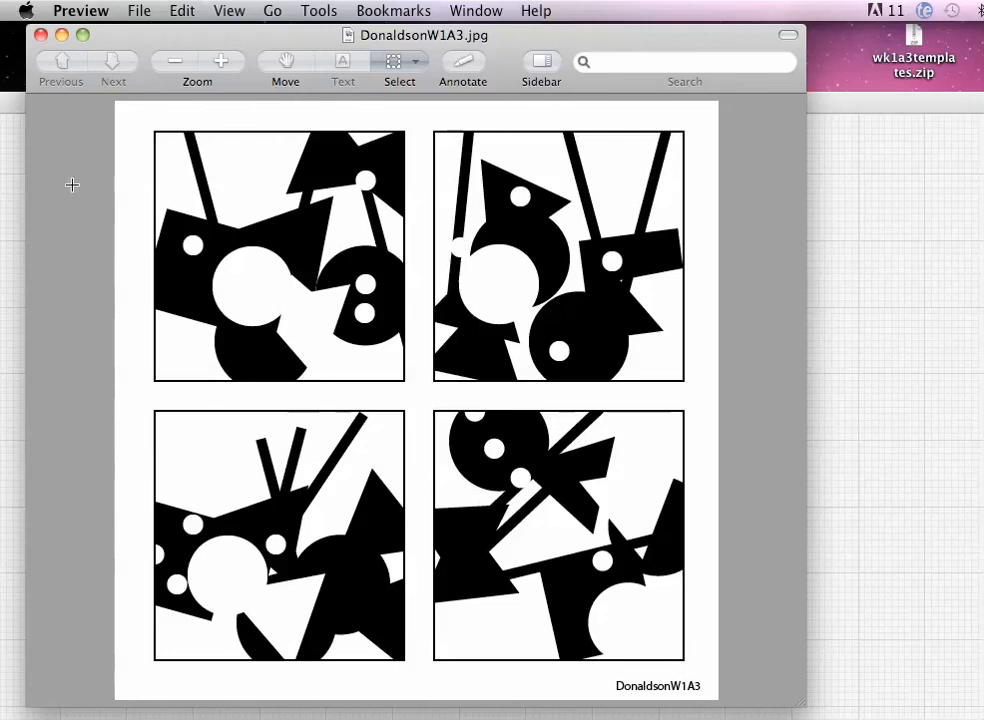
{"action": "left_click", "coordinate": [40, 35]}
{"action": "left_click", "coordinate": [664, 357]}
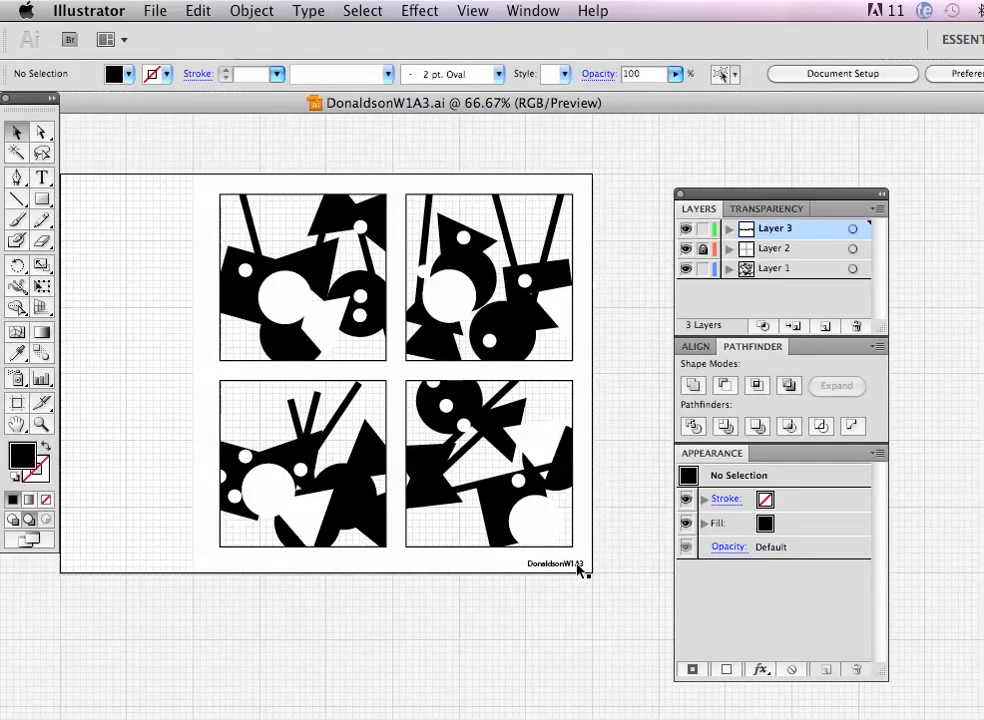
{"action": "left_click", "coordinate": [145, 10]}
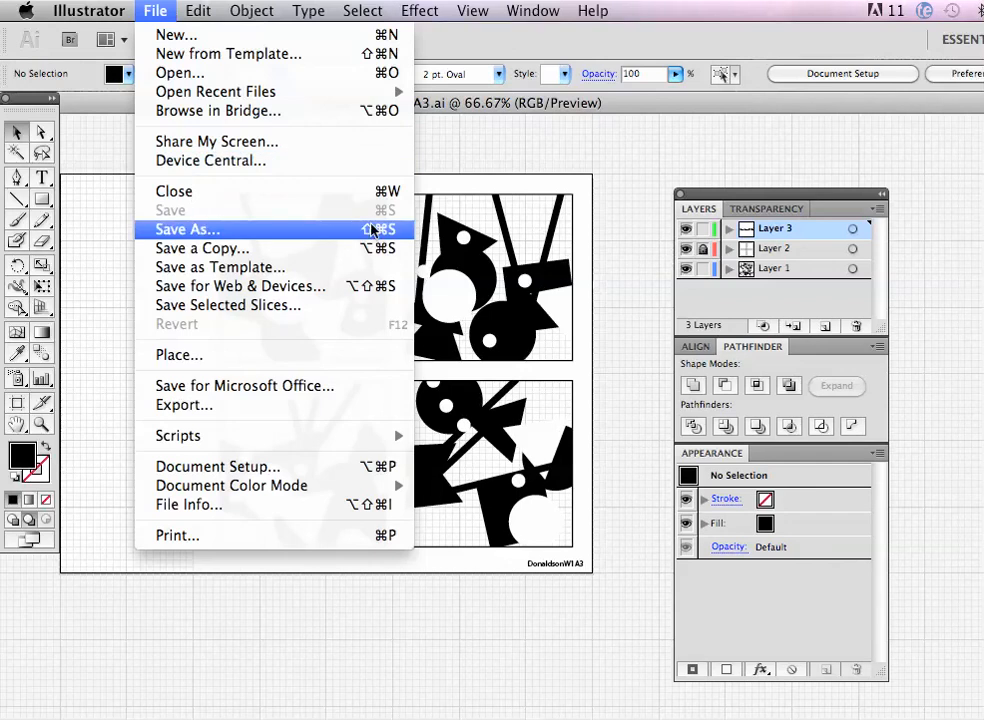
{"action": "left_click", "coordinate": [433, 104]}
{"action": "left_click", "coordinate": [155, 10]}
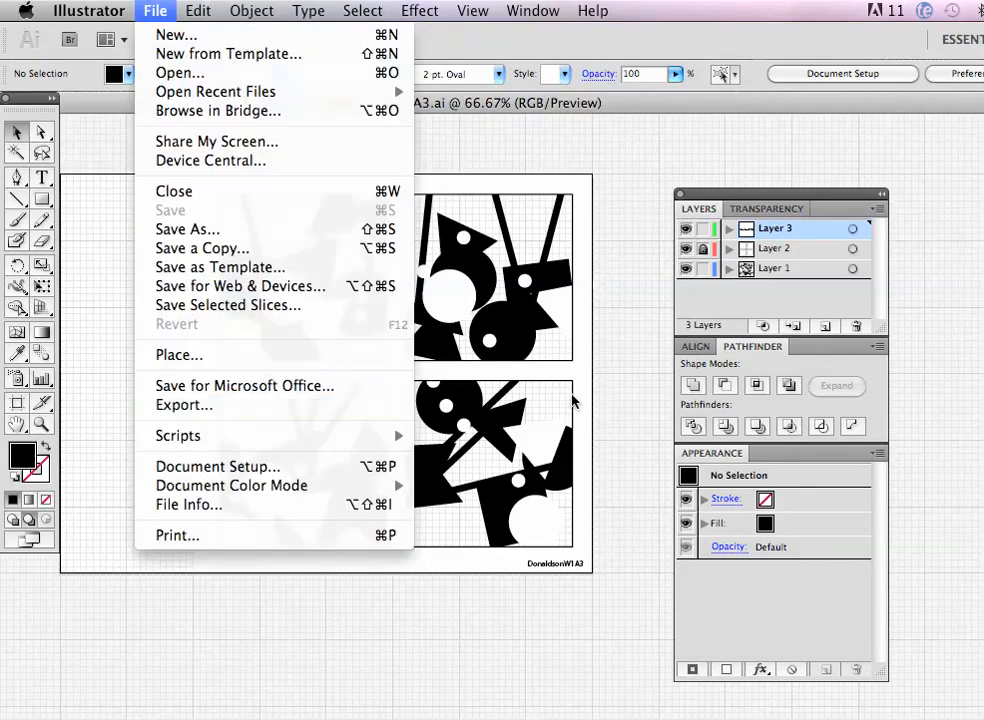
{"action": "left_click", "coordinate": [612, 396]}
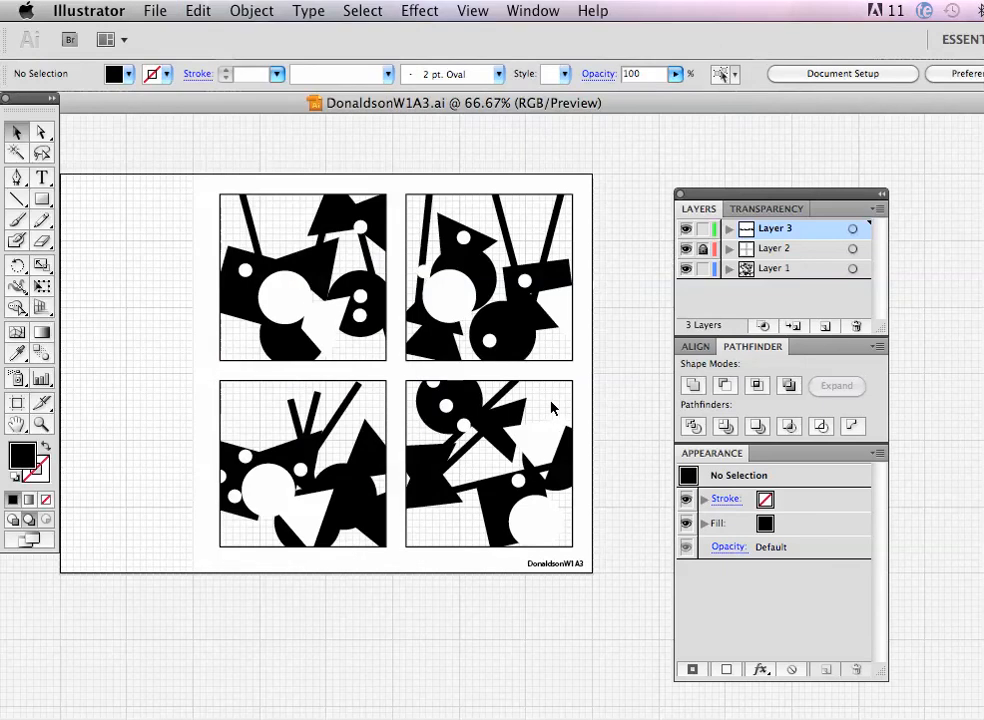